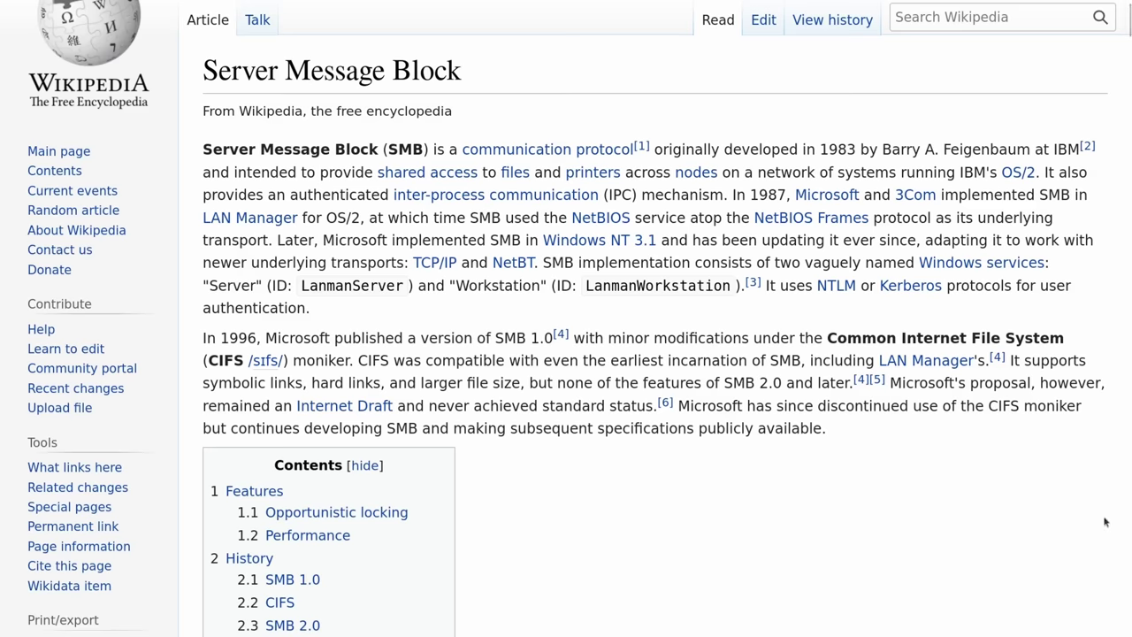
Read through the Server Message Block article's introduction and contents list down to the Features section.
scroll(1104, 522, "down", 4)
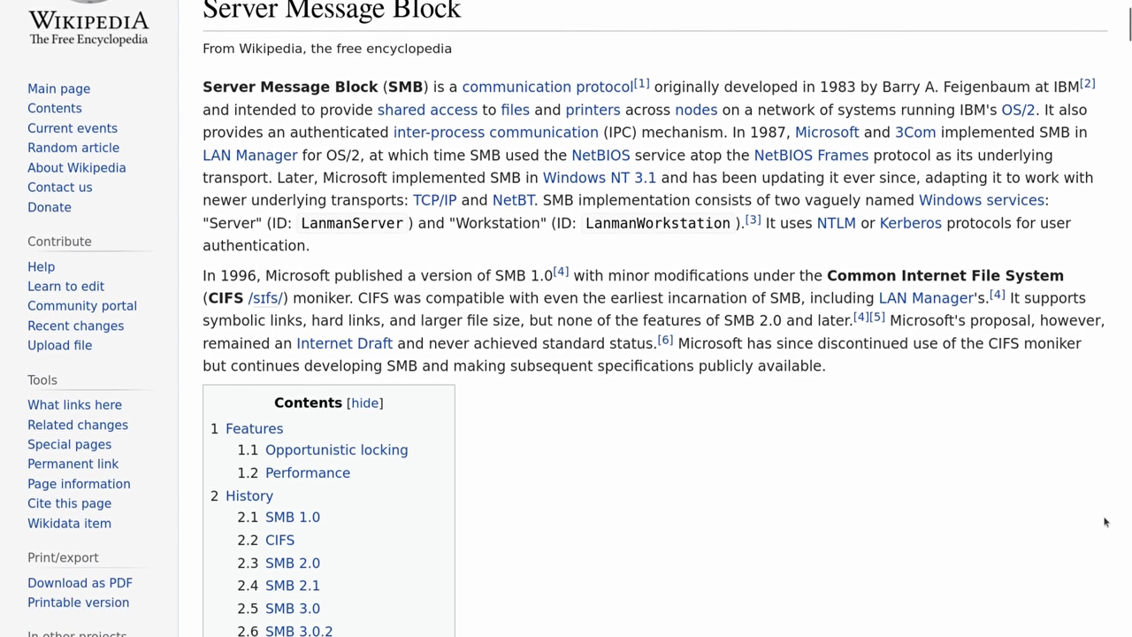
scroll(1105, 522, "down", 5)
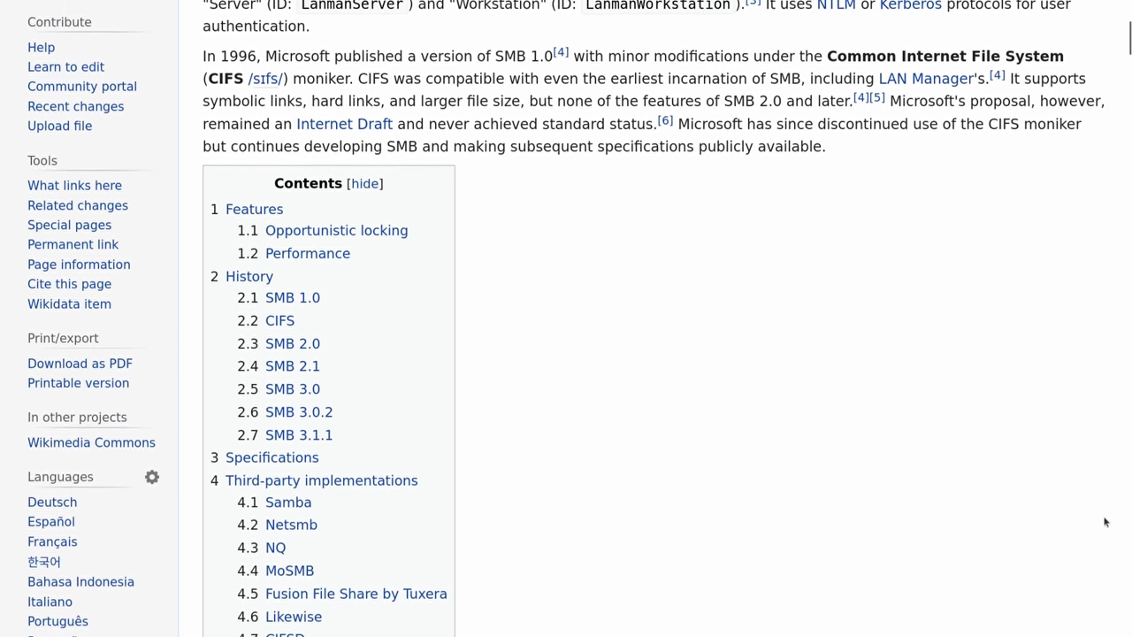
scroll(1105, 522, "down", 8)
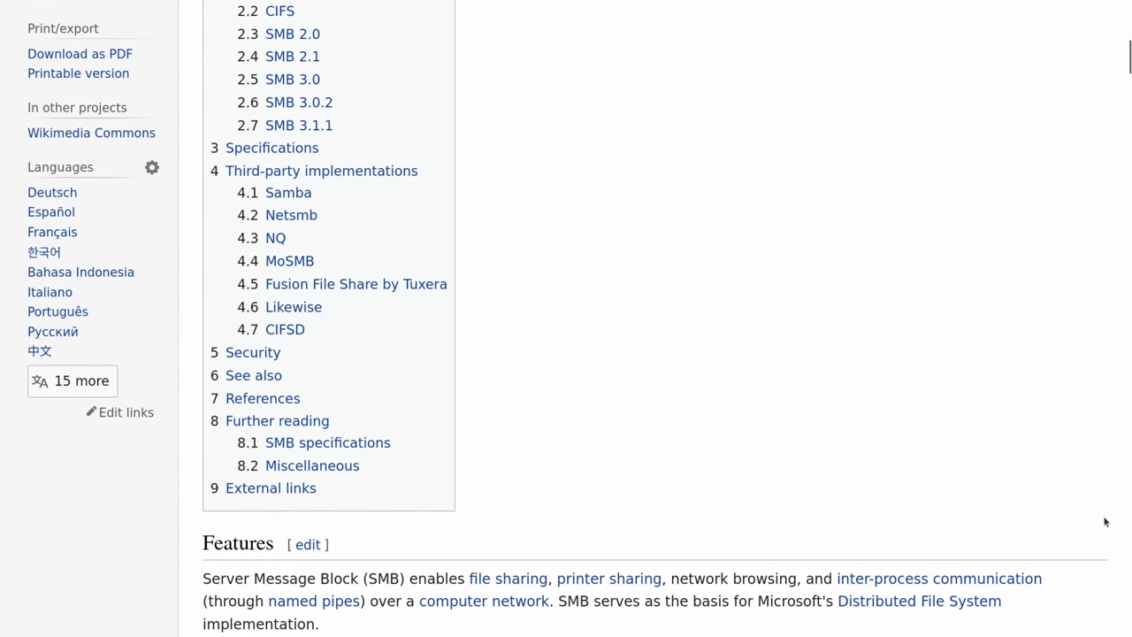
scroll(1105, 522, "down", 8)
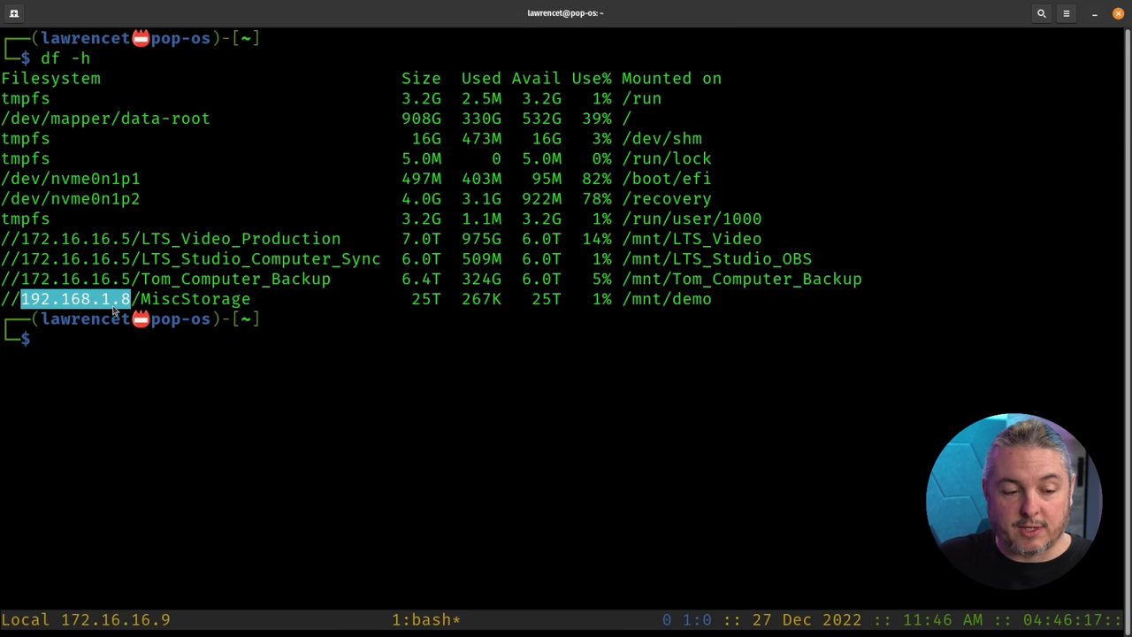
Highlight the /mnt/demo mount point and copy the MiscStorage server's IP address from the filesystem list.
left_click_drag(624, 299, 720, 306)
left_click(387, 366)
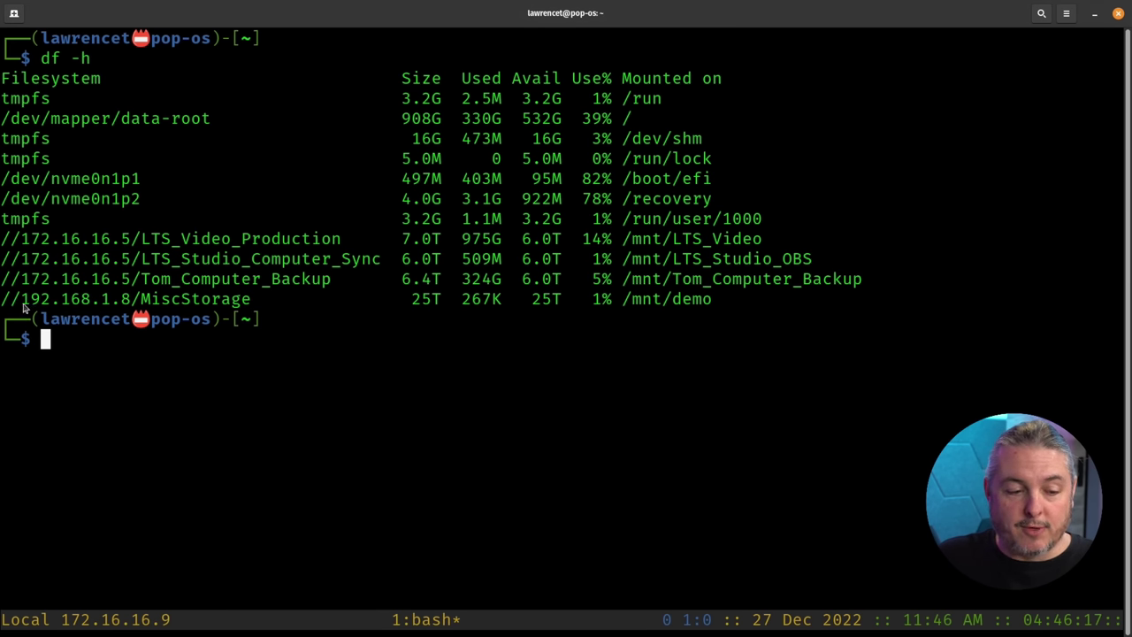
left_click_drag(21, 298, 129, 299)
right_click(126, 301)
left_click(149, 303)
left_click(241, 383)
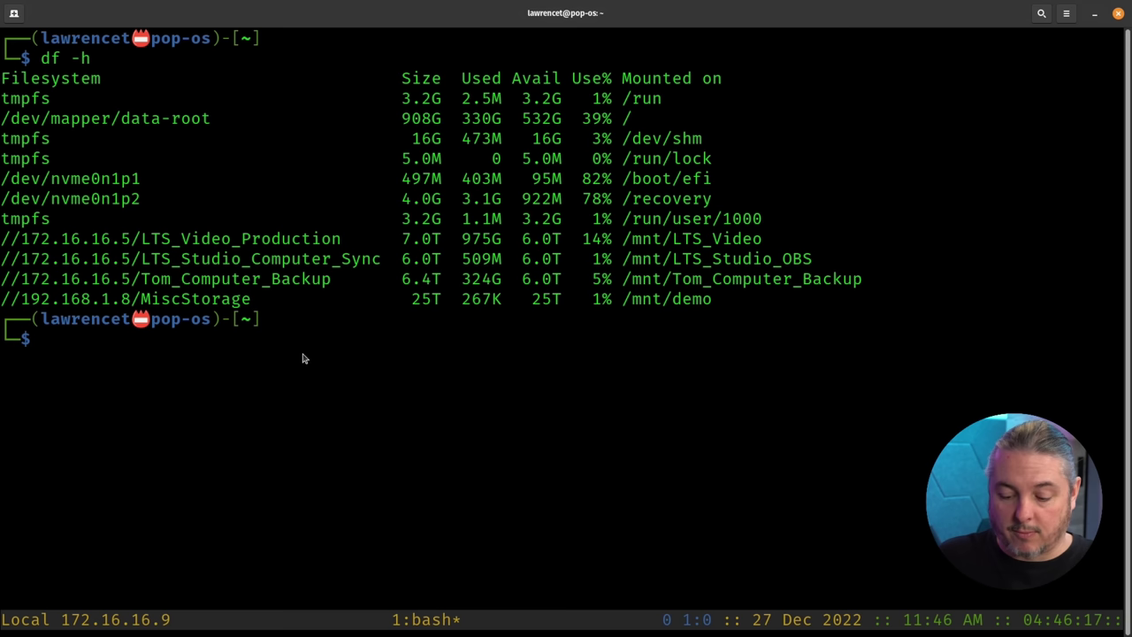
Ping 192.168.1.8, stop the run after a number of replies, and highlight the round-trip time statistics.
type("ping")
key("ctrl+shift+v")
key("Return")
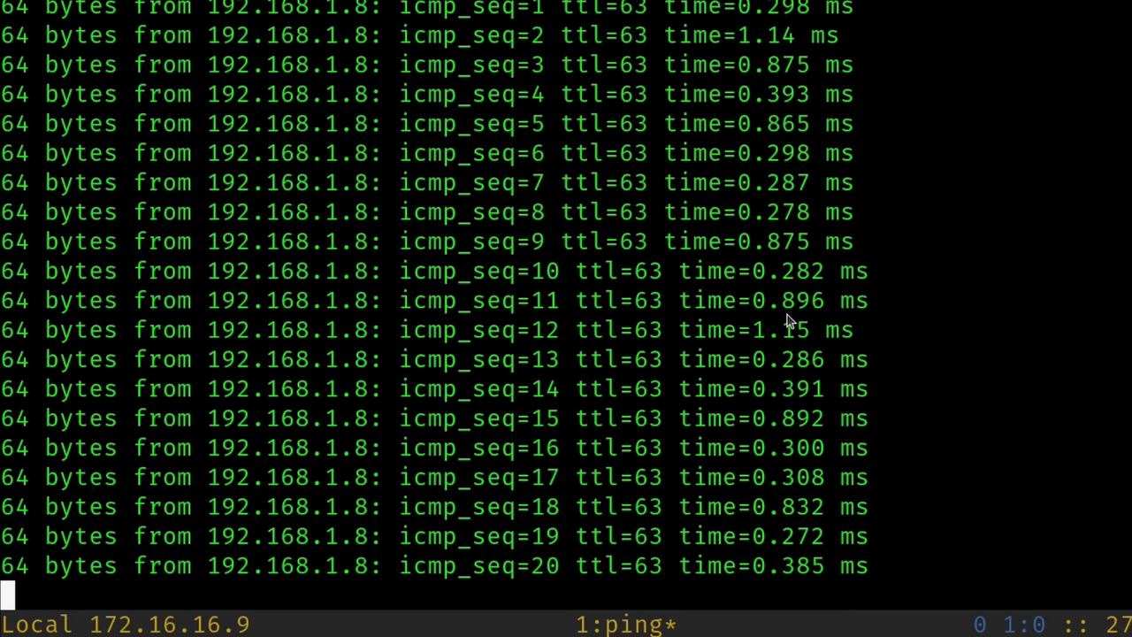
key("ctrl+c")
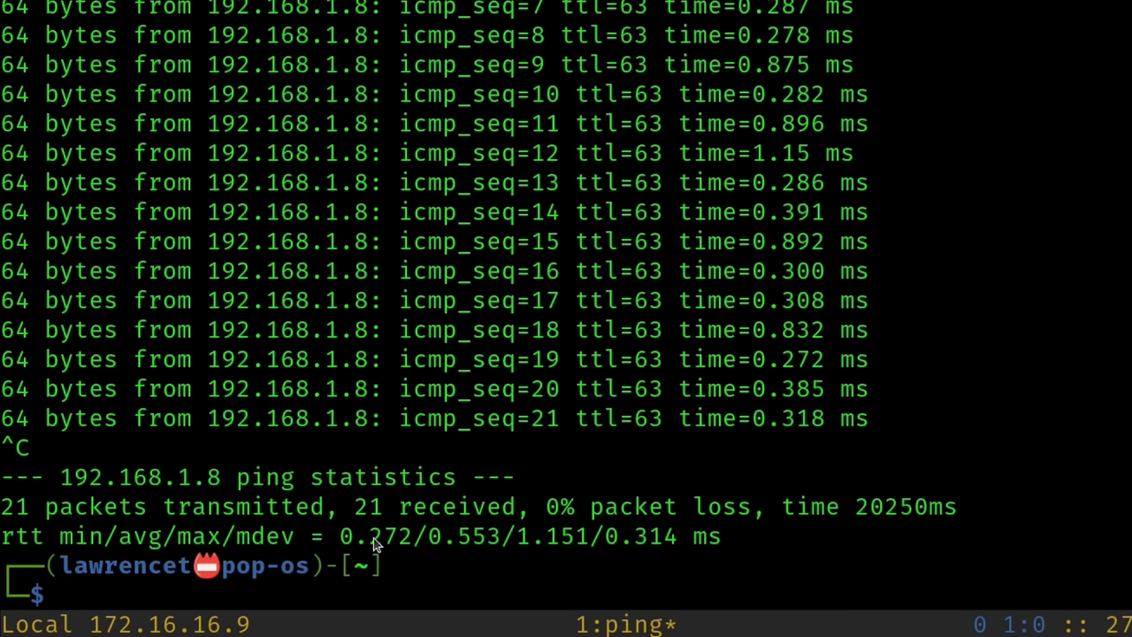
left_click_drag(372, 537, 732, 548)
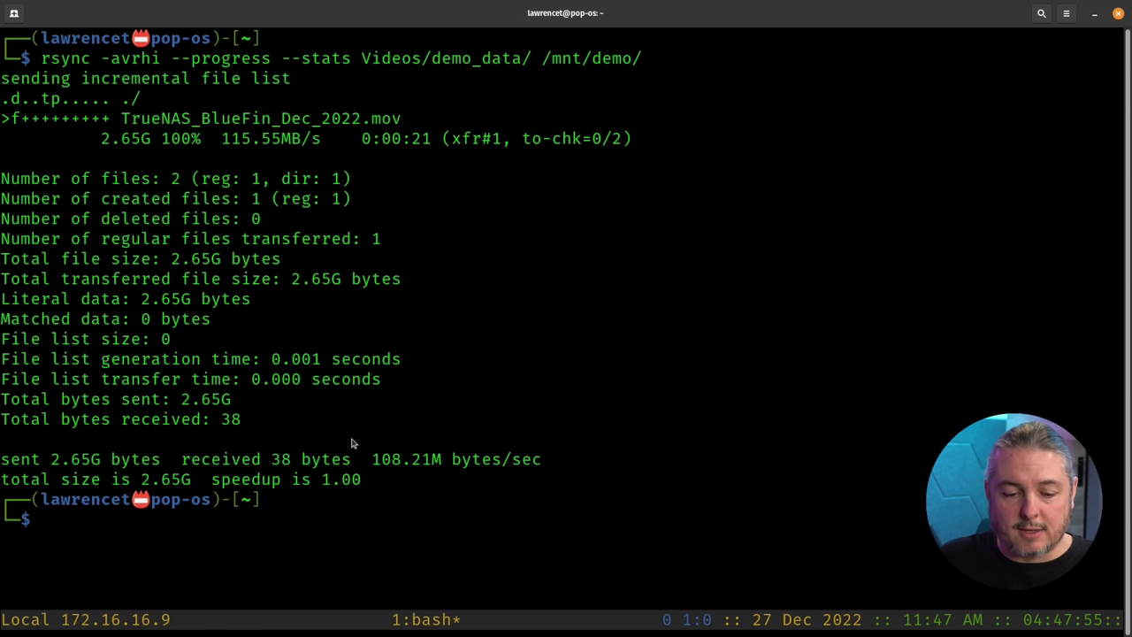
Highlight the average transfer speed and the elapsed time in the finished rsync output.
left_click_drag(373, 460, 473, 460)
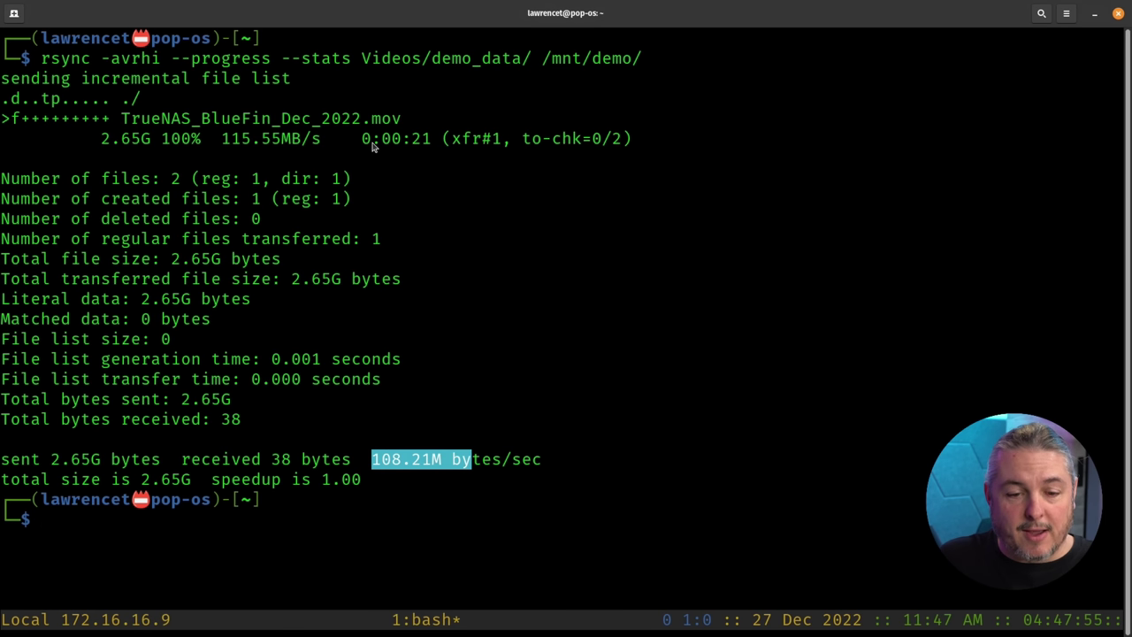
left_click_drag(362, 139, 442, 145)
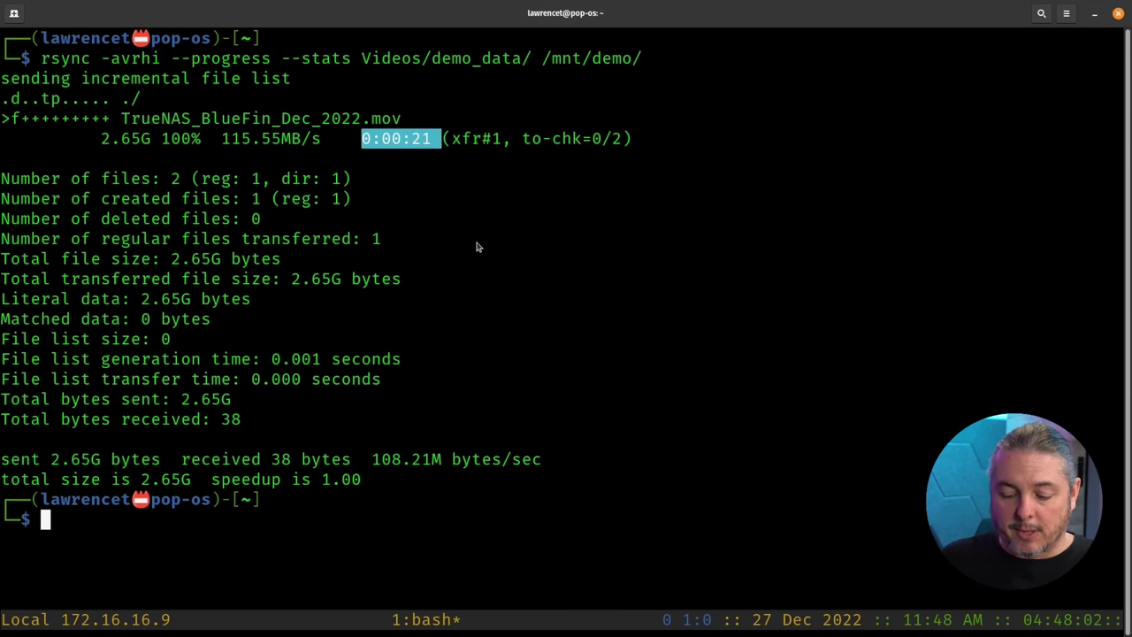
Split the terminal into two stacked panes and enlarge the lower one by moving the divider up seven rows.
key("ctrl+b")
key("quotedbl")
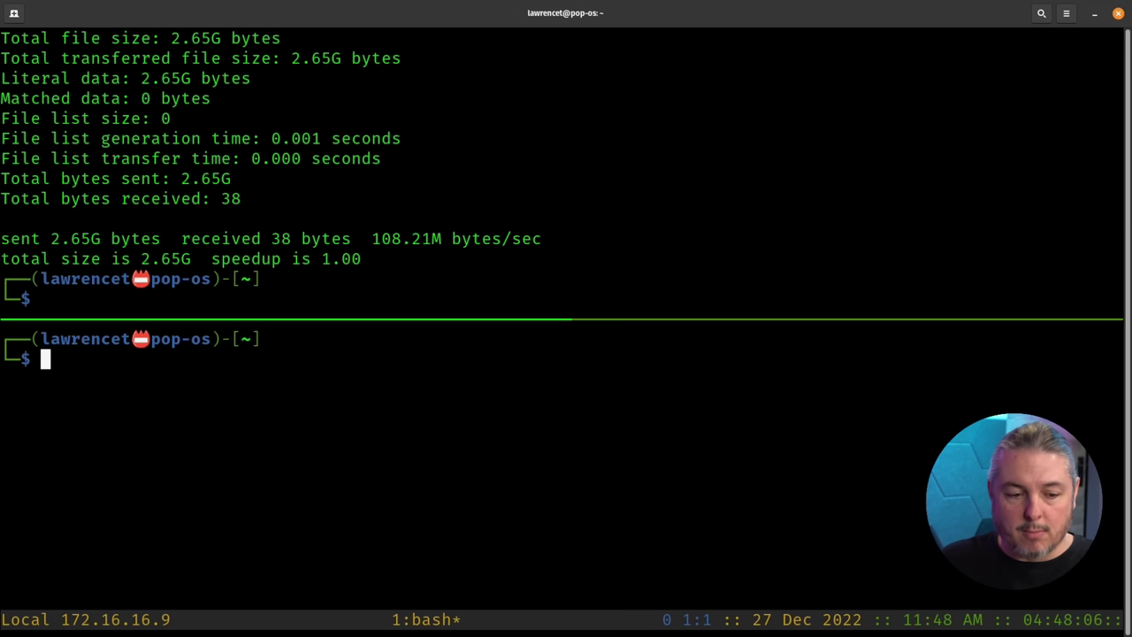
key("ctrl+b")
key("ctrl+Up")
key("ctrl+Up")
key("ctrl+Up")
key("ctrl+Up")
key("ctrl+Up")
key("ctrl+Up")
key("ctrl+Up")
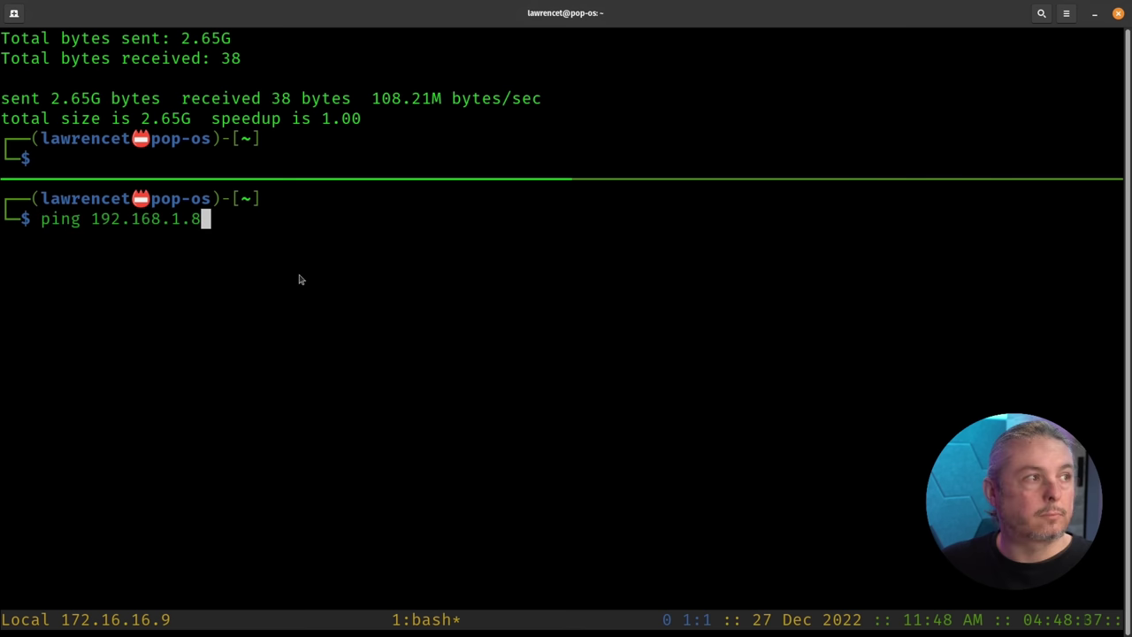
Ping 192.168.1.8 again from the lower pane and stop it once enough replies have come in.
key("Return")
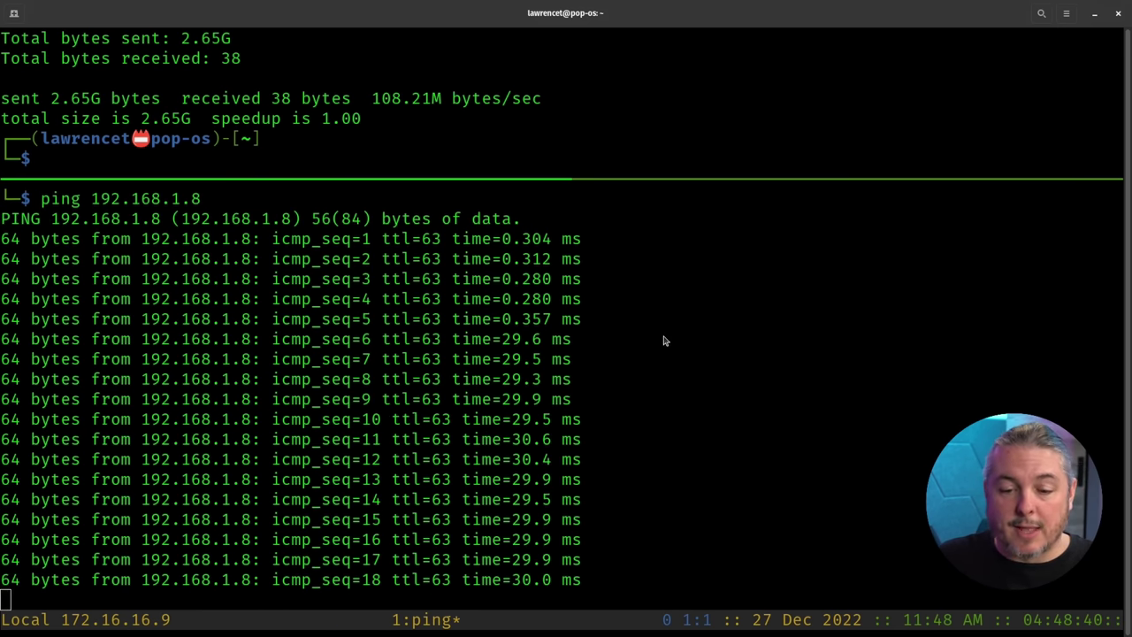
key("ctrl+c")
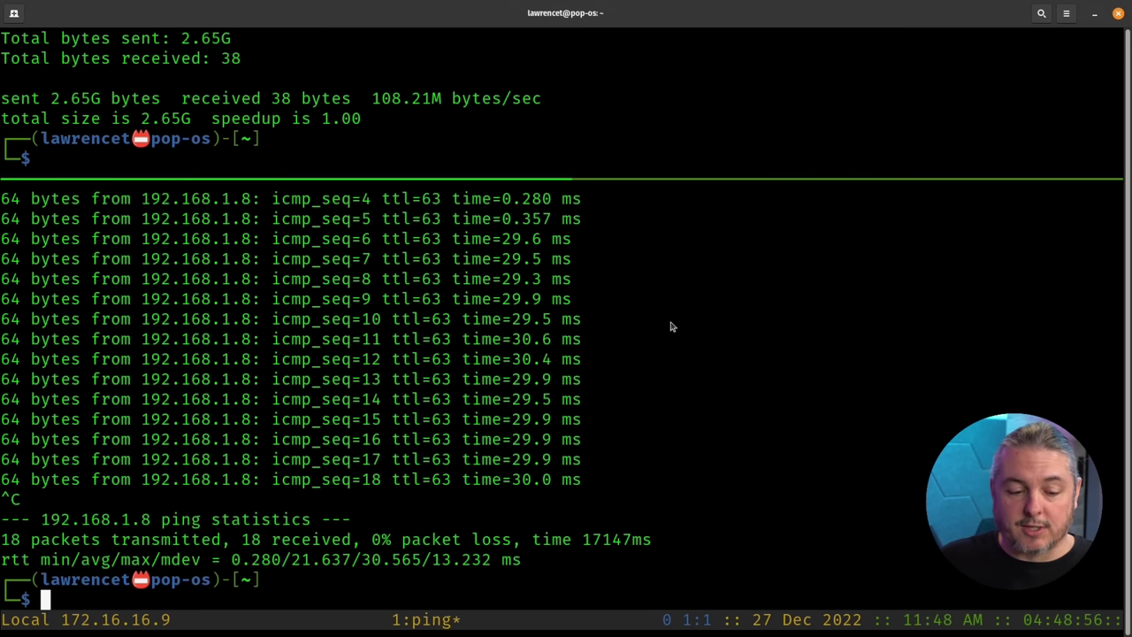
Delete the copied file /mnt/demo/TrueNAS_BlueFin_Dec_2022.mov from the share.
type("rm /mnt/demo/")
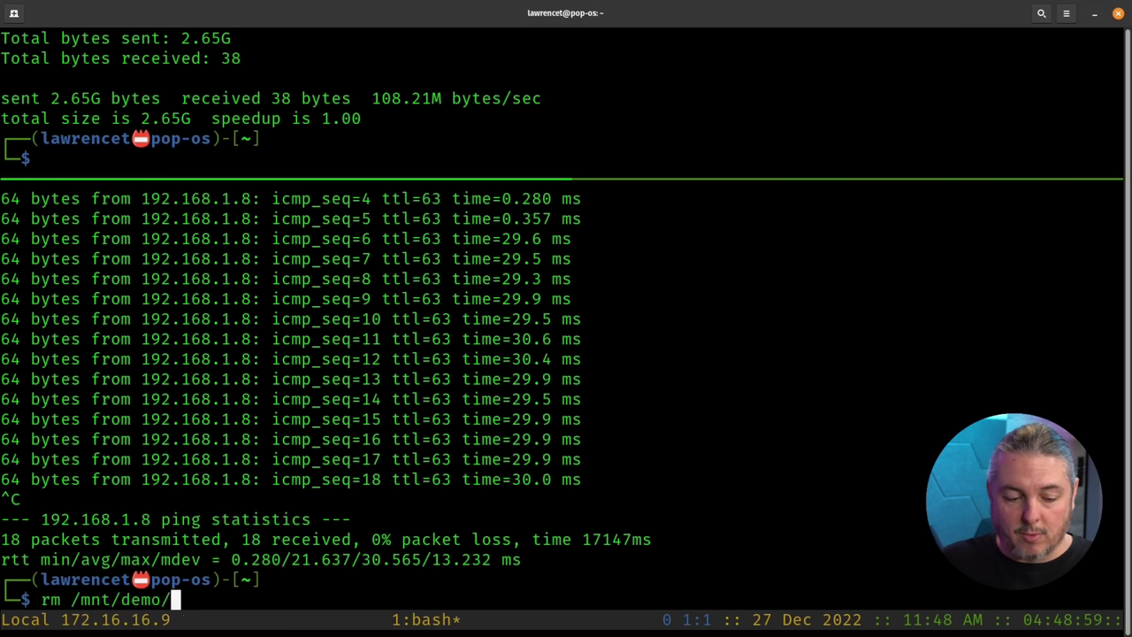
key("Tab")
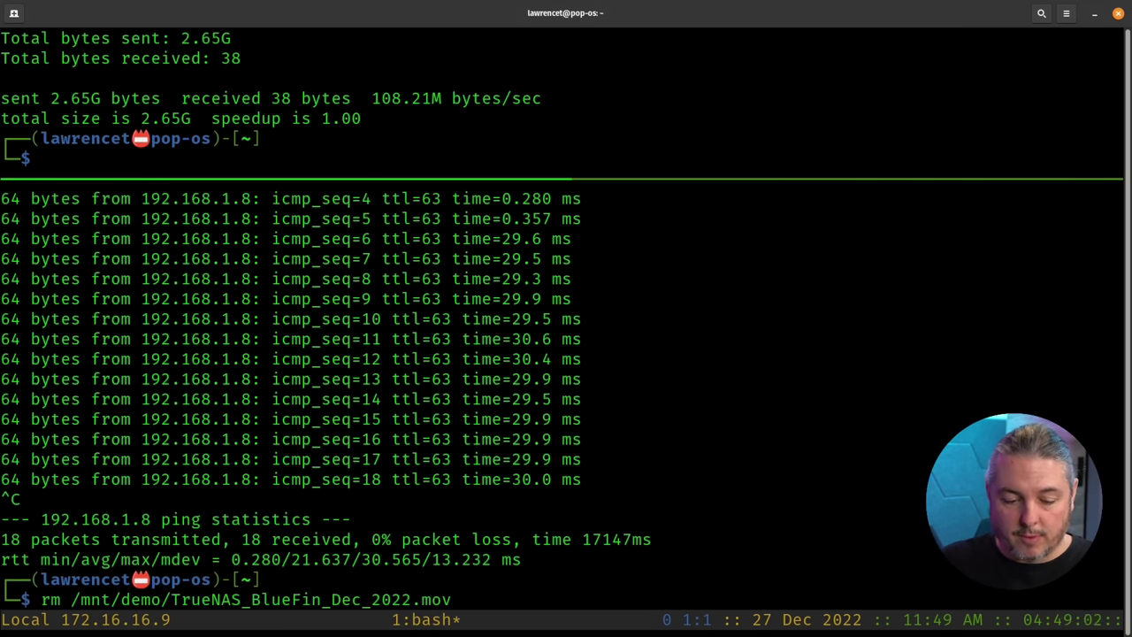
key("Return")
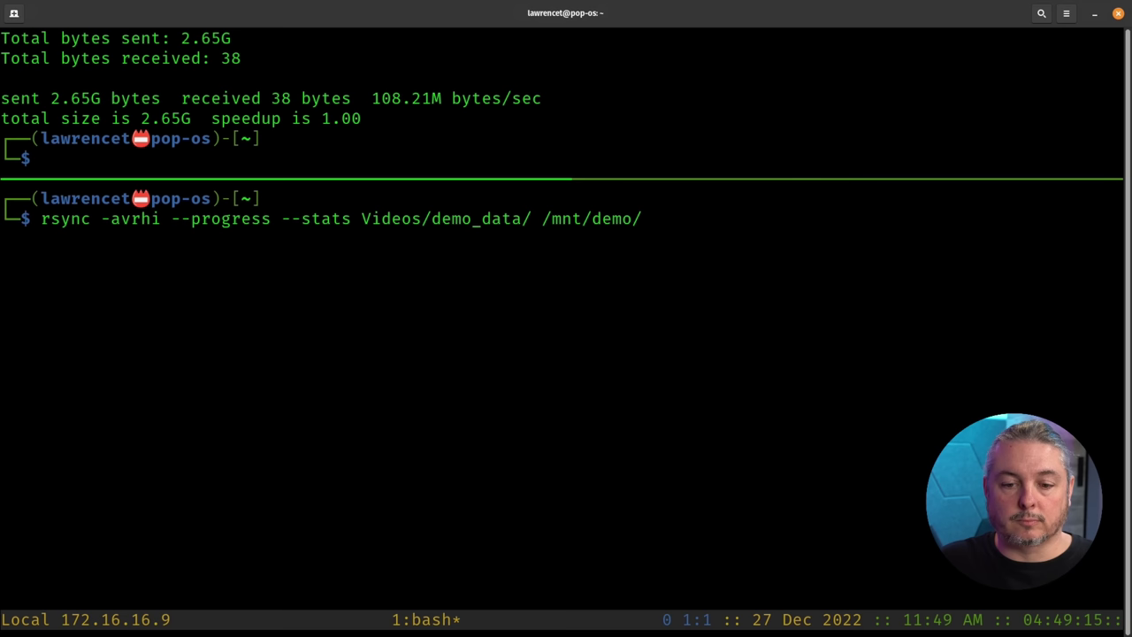
Run rsync -avrhi --progress --stats Videos/demo_data/ /mnt/demo/ in the lower pane and highlight its current transfer speed.
key("Return")
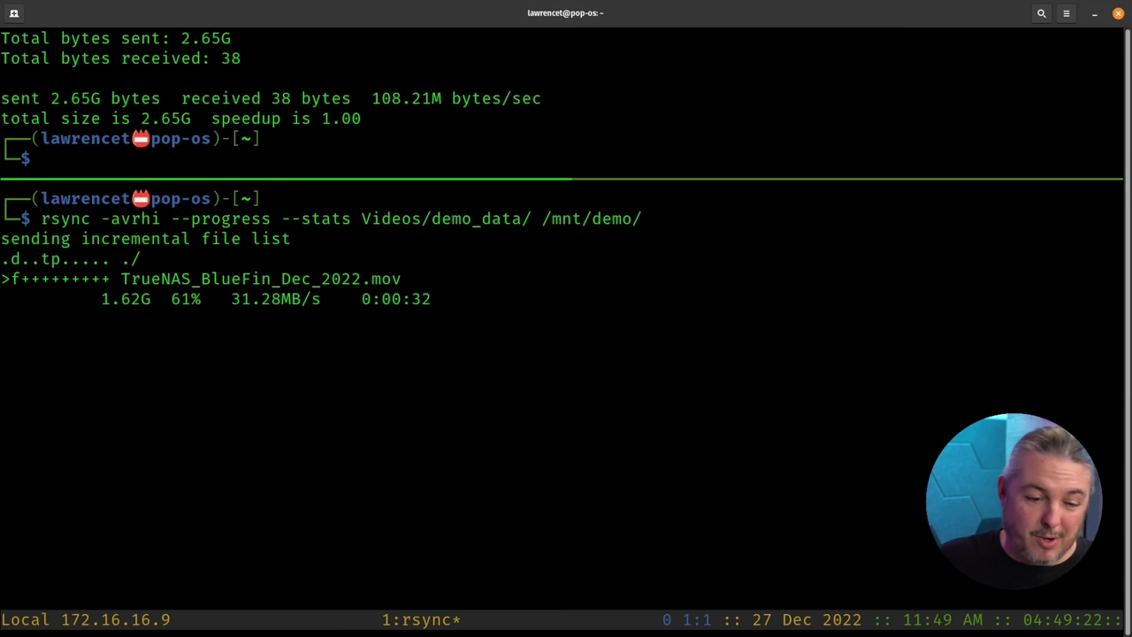
left_click_drag(232, 303, 317, 303)
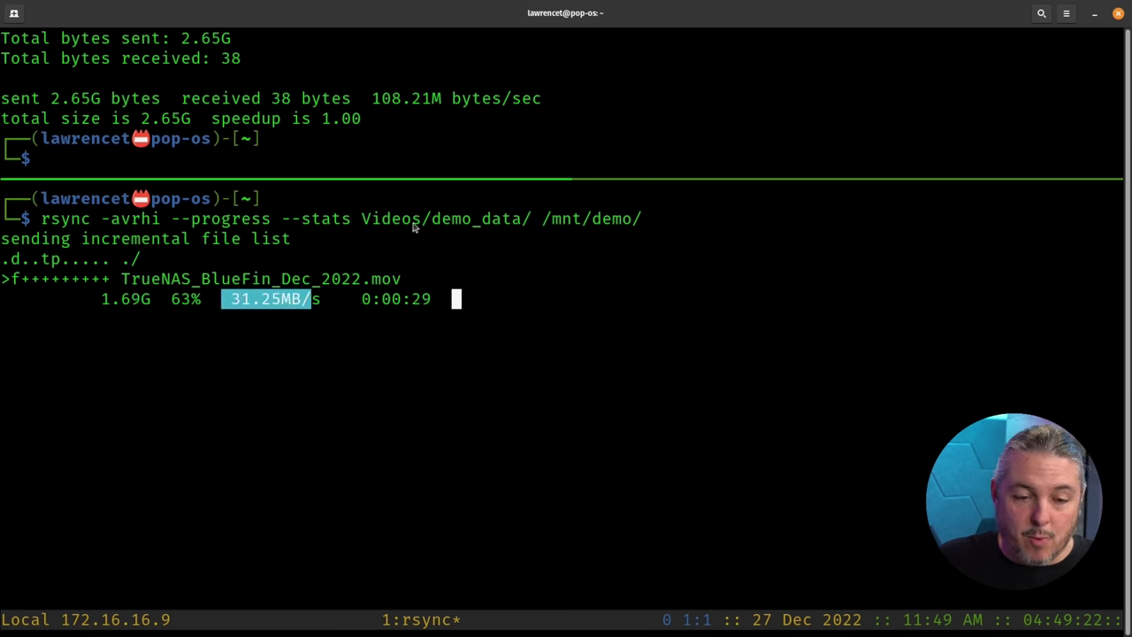
Enlarge the upper pane and highlight the earlier rsync run's average speed and elapsed time for comparison.
scroll(460, 217, "up", 1)
scroll(380, 176, "up", 5)
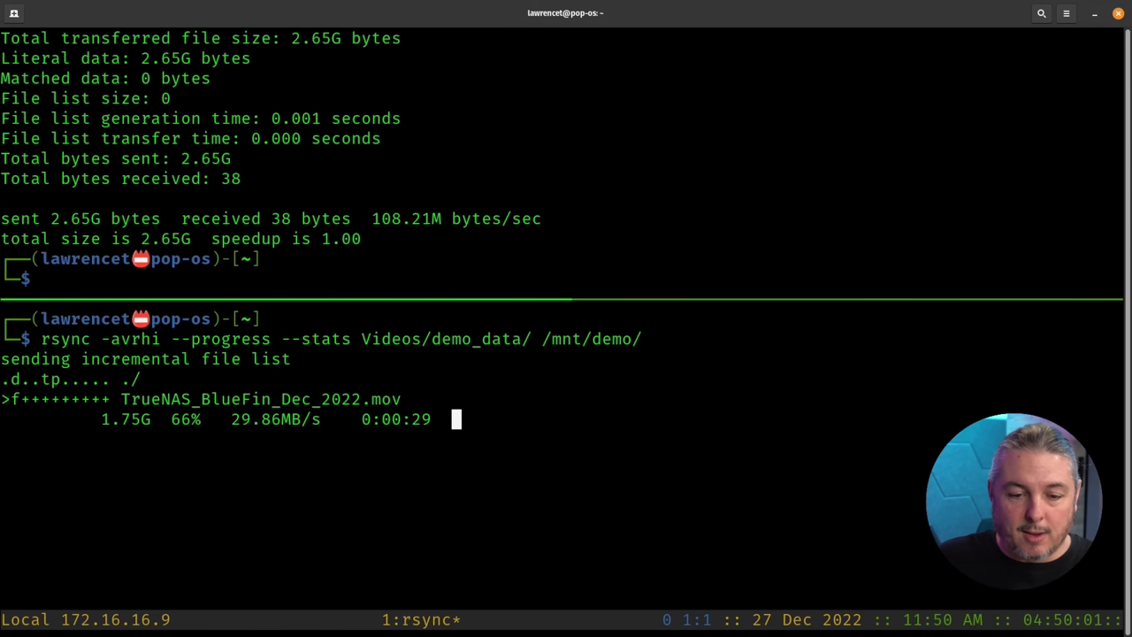
left_click_drag(376, 220, 483, 221)
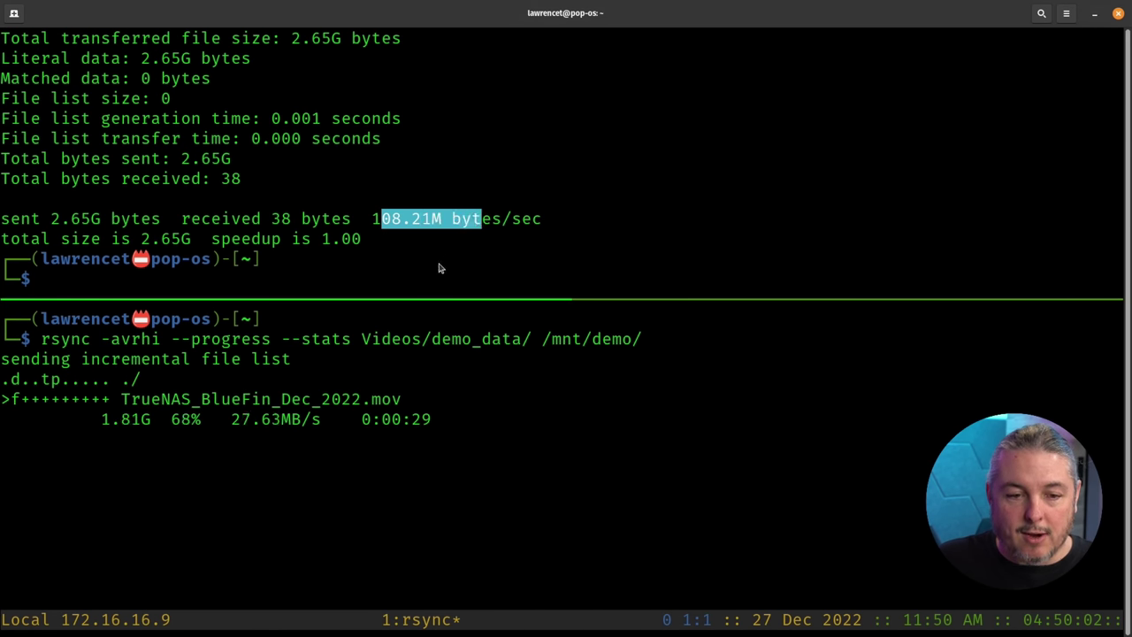
scroll(439, 268, "up", 3)
left_click_drag(375, 206, 432, 203)
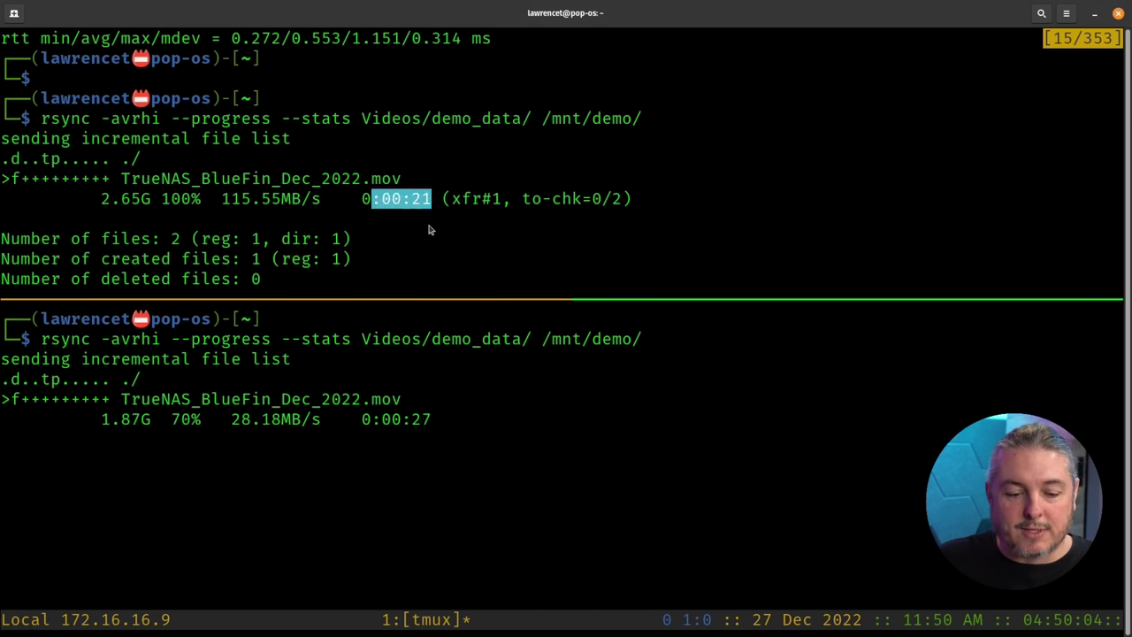
left_click(498, 202)
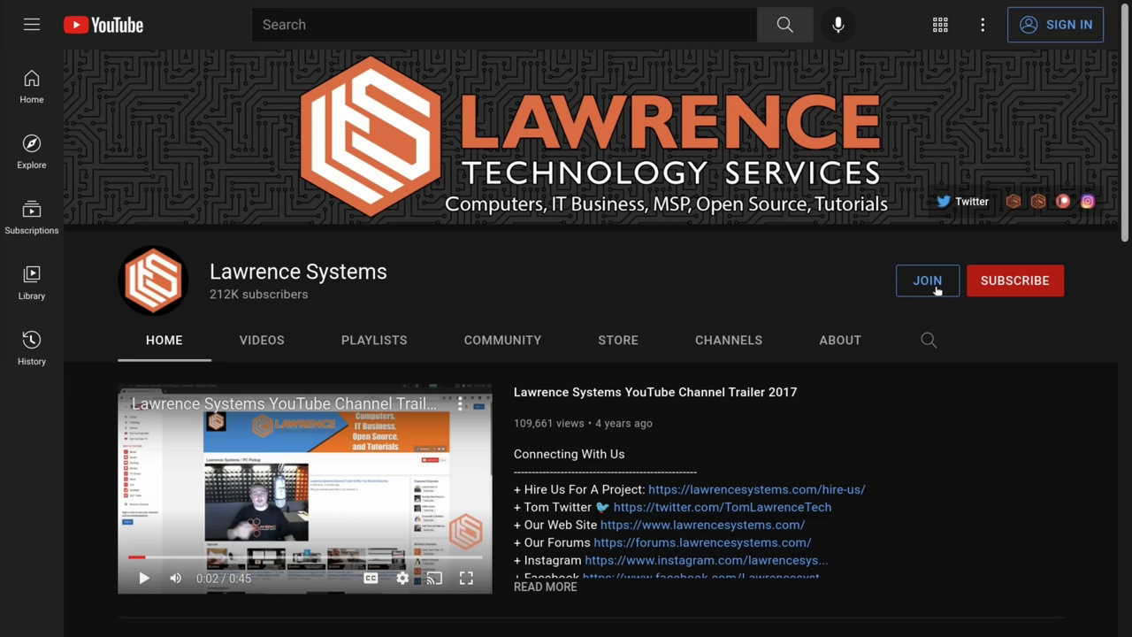
Switch to YouTube and open the membership offer of the Lawrence Systems channel.
left_click(927, 282)
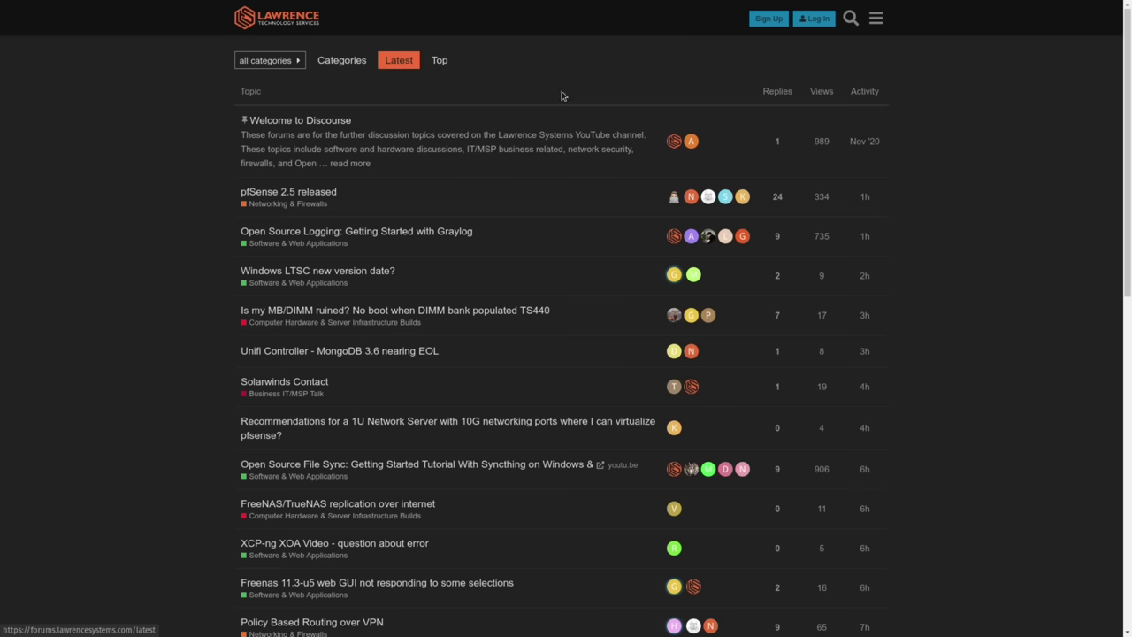
In the Lawrence Systems forum, open the "DNS Malware Filtering Compared" topic from the dns search and read through its replies.
left_click(851, 19)
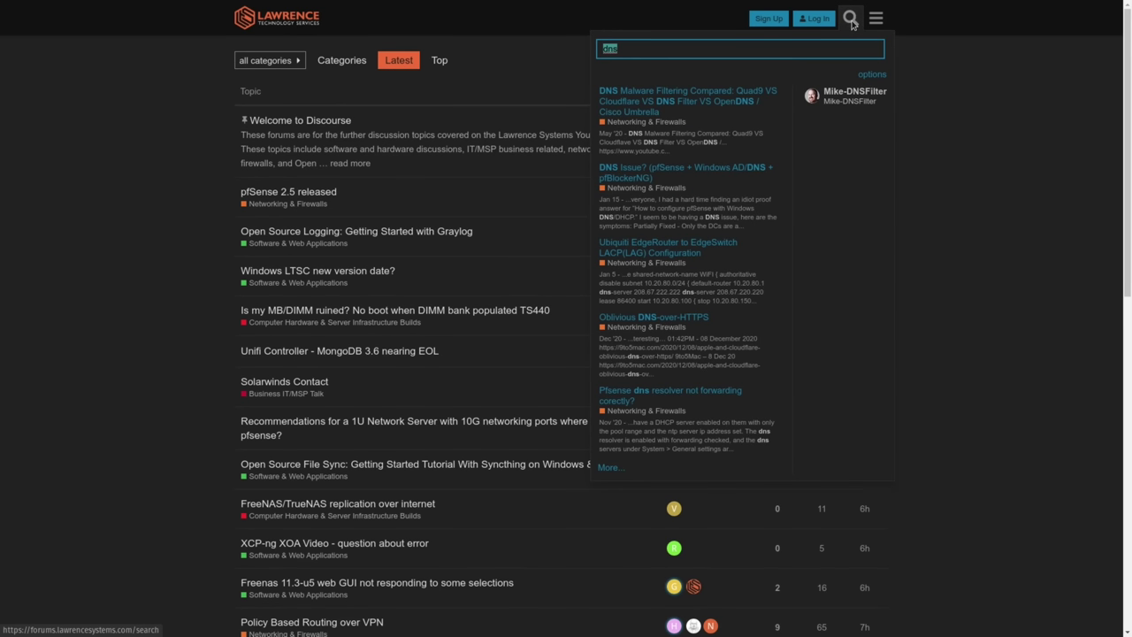
left_click(715, 94)
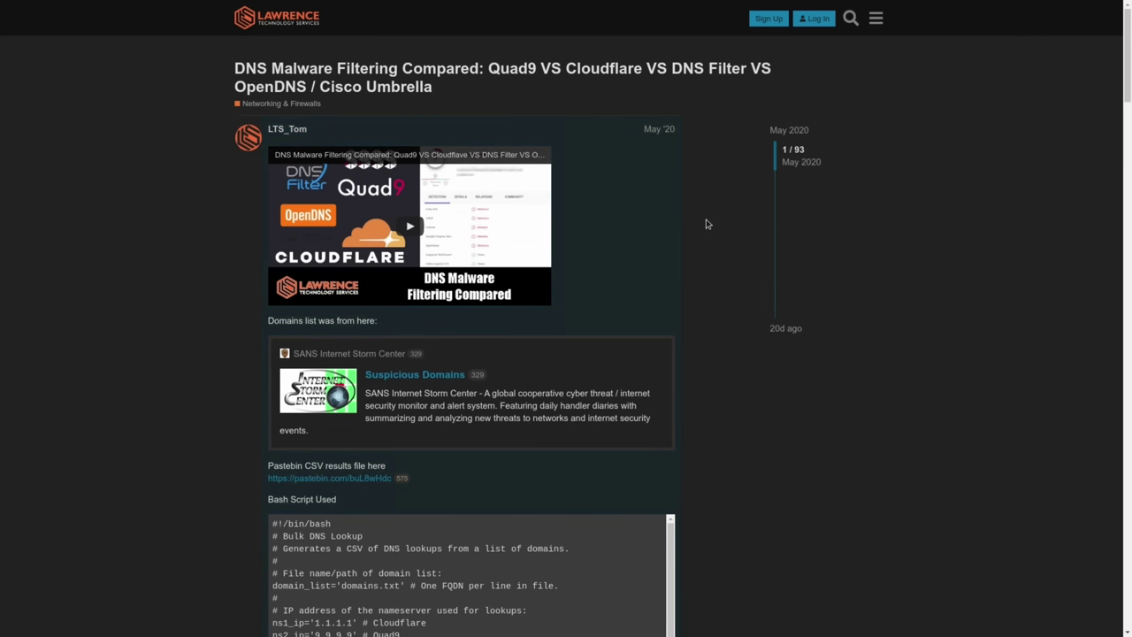
scroll(708, 224, "down", 7)
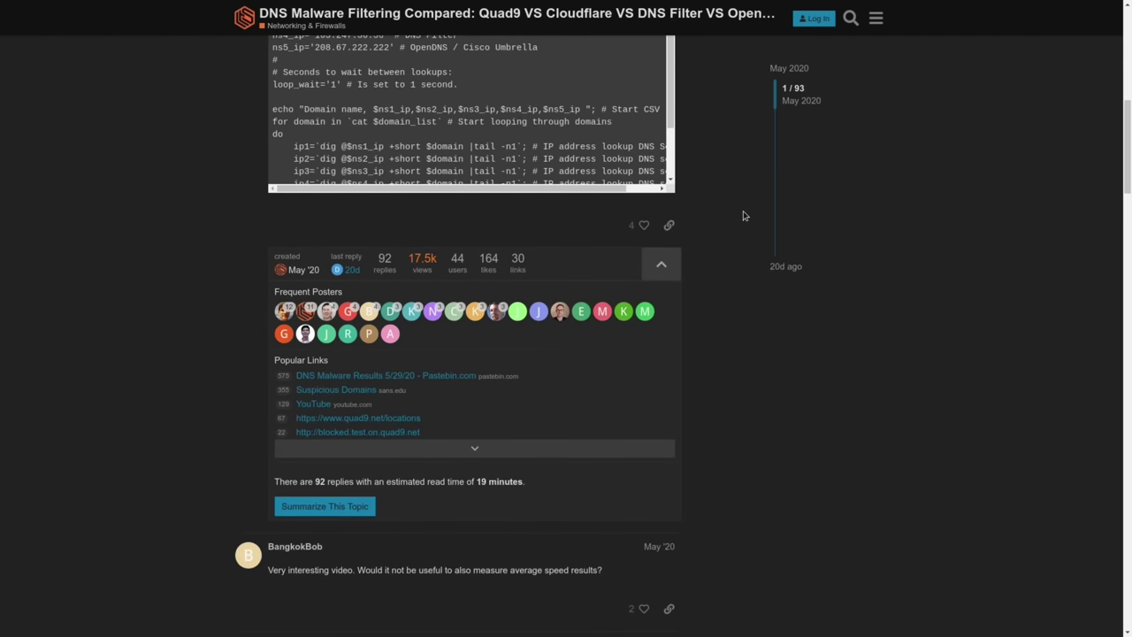
scroll(743, 215, "down", 6)
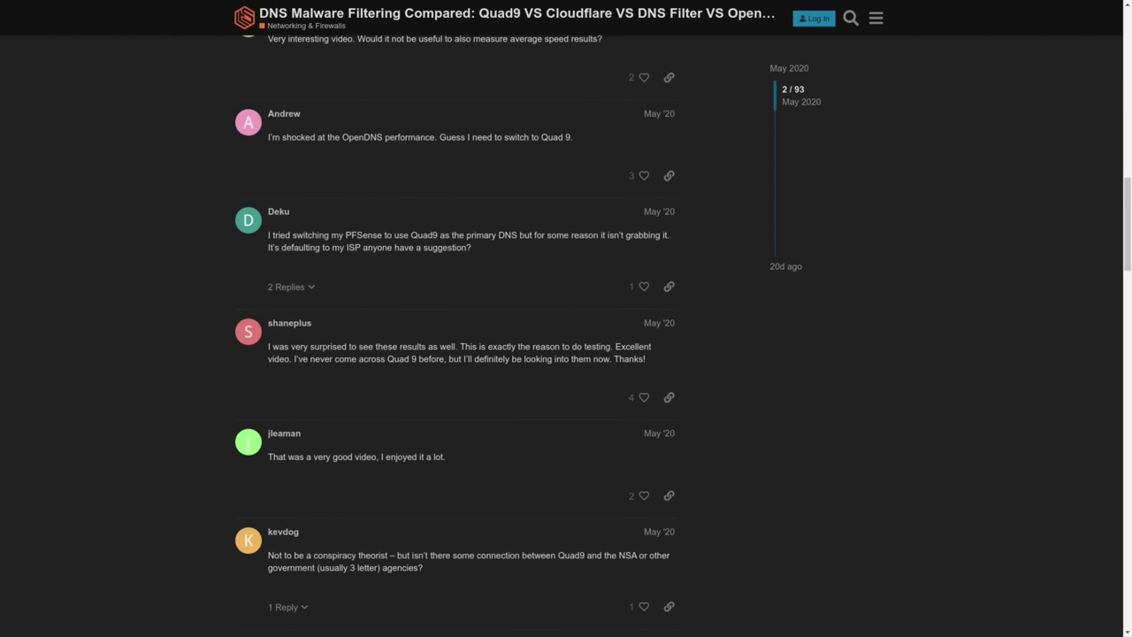